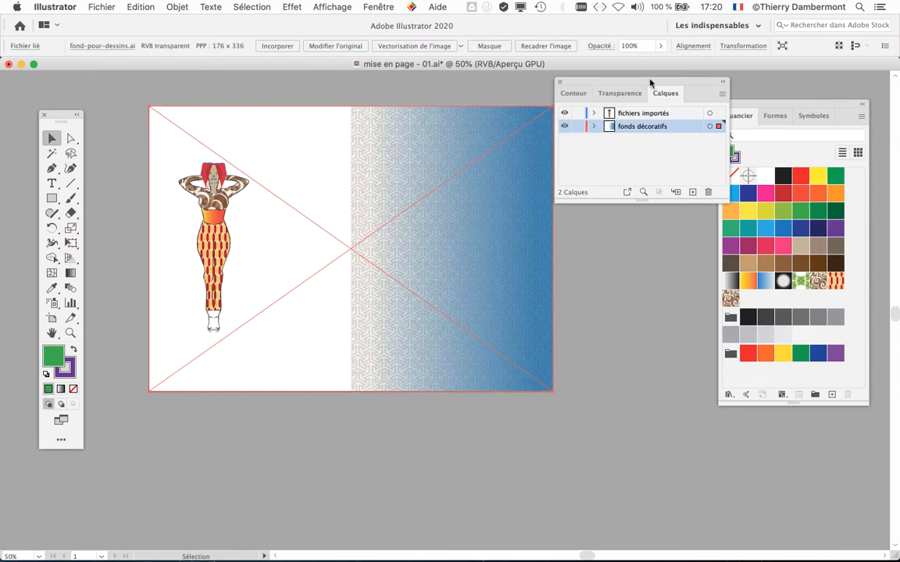
Move the Calques panel clear of the area beside the artboard.
drag(648, 81, 665, 89)
scroll(528, 263, down, 1)
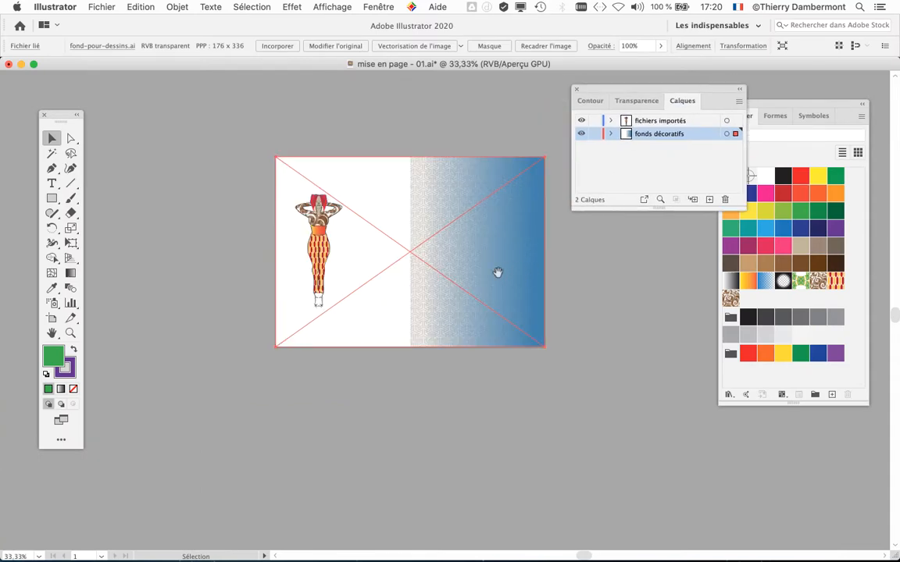
scroll(496, 273, right, 5)
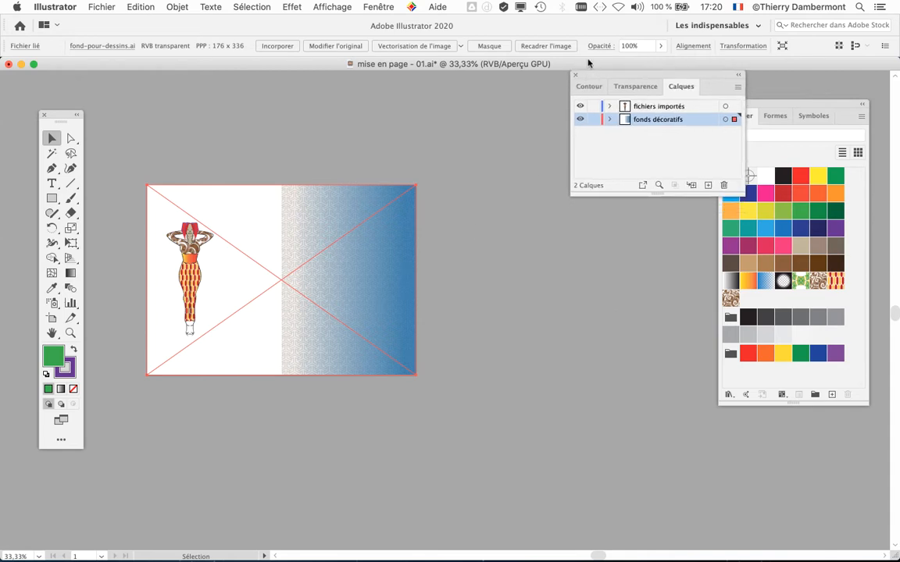
drag(589, 91, 551, 30)
scroll(478, 270, down, 1)
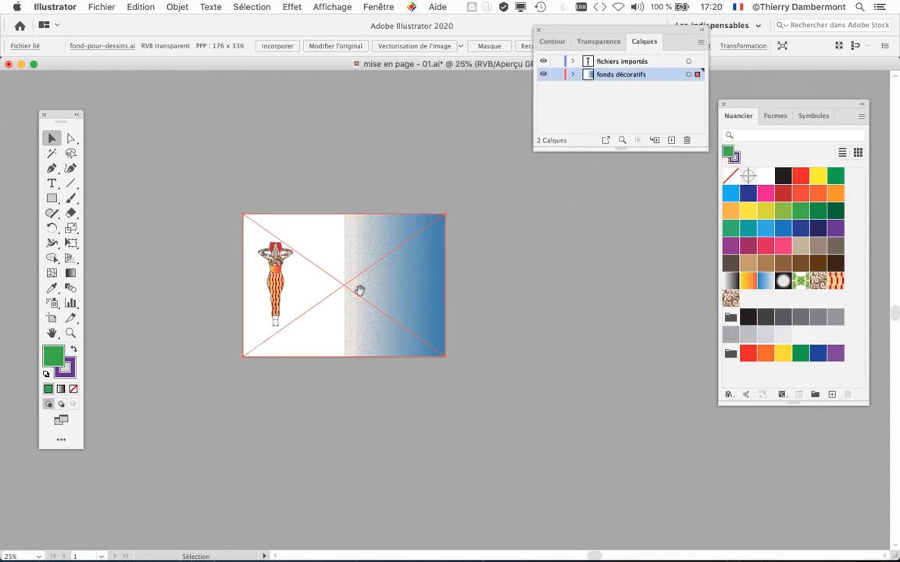
drag(360, 292, 246, 290)
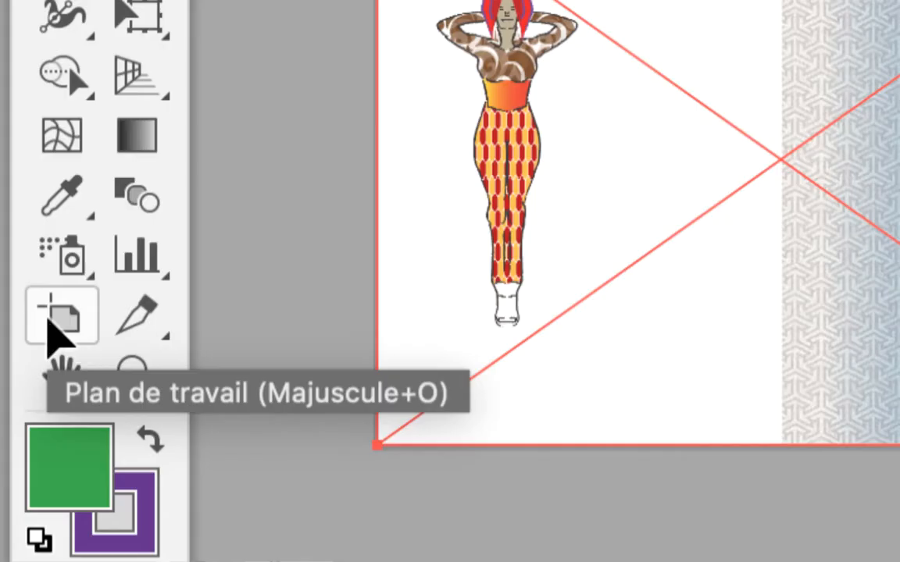
Try moving Plan de travail 1 without its artwork into the empty space to its right, and undo the move.
click(54, 332)
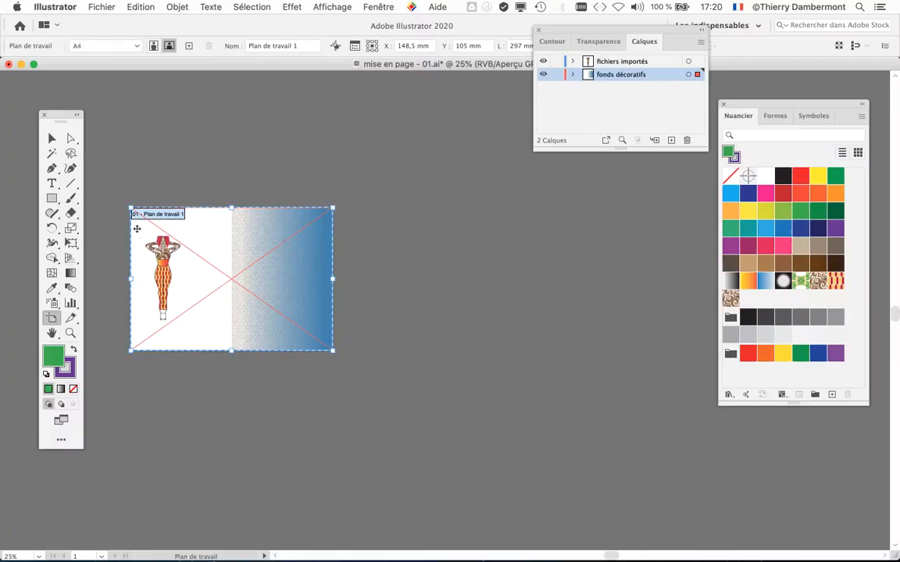
drag(137, 229, 413, 232)
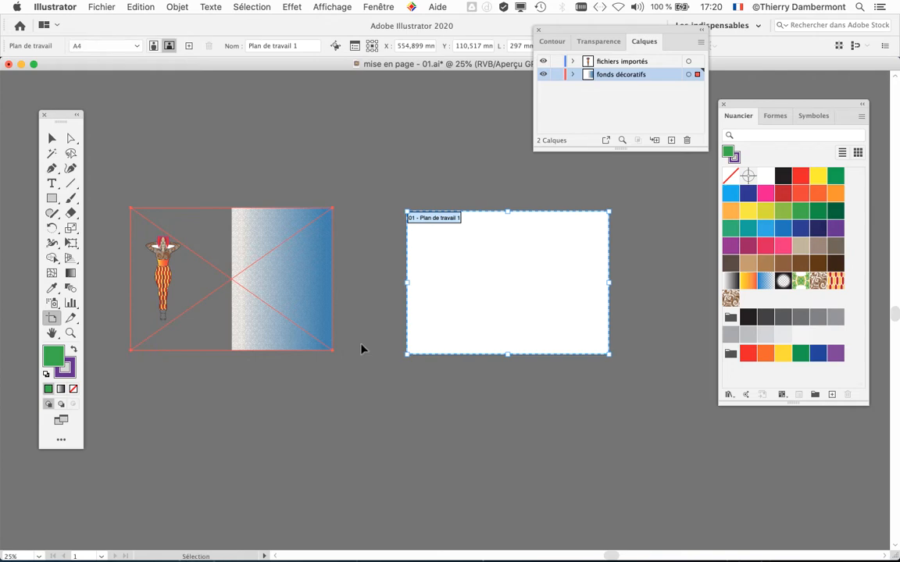
key(super+z)
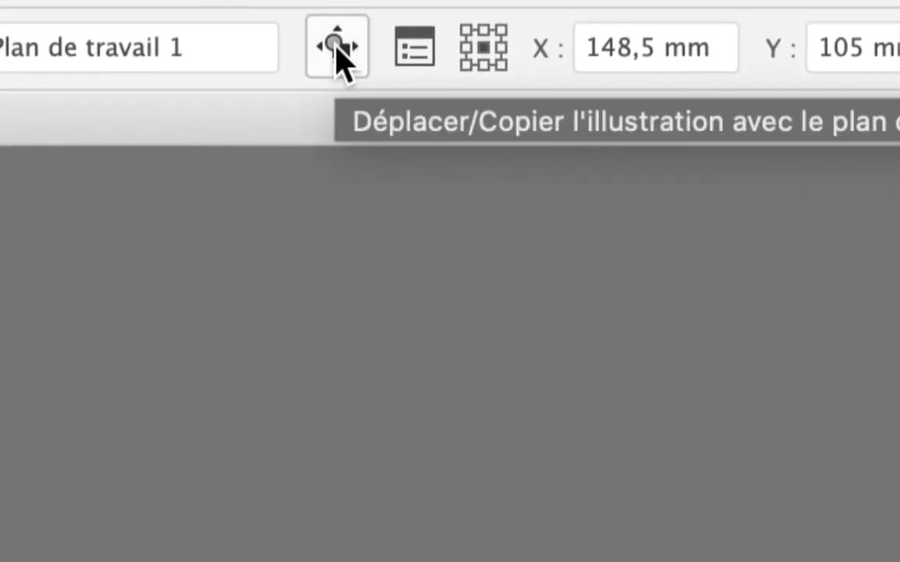
Try moving Plan de travail 1 with its artwork, undo the move, and turn off moving artwork with the artboard.
click(337, 47)
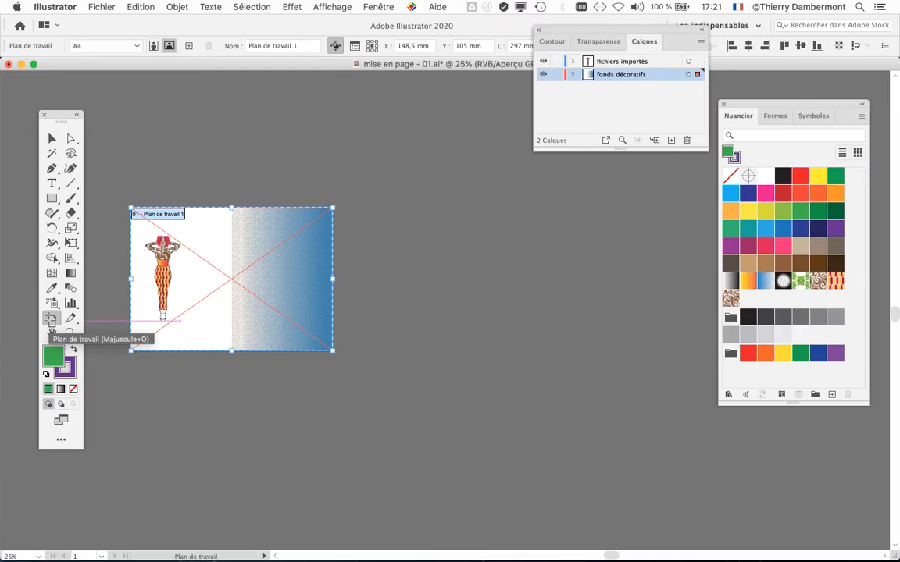
click(51, 319)
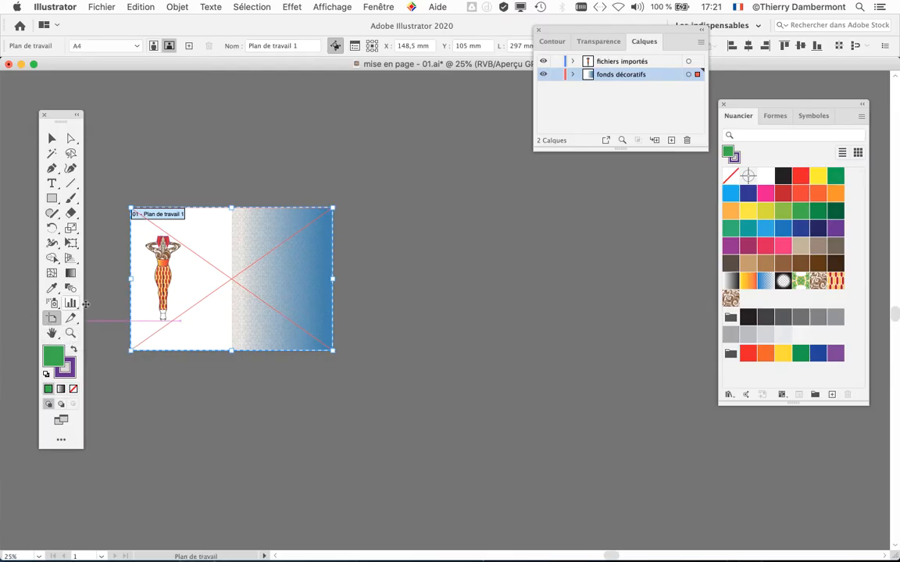
drag(190, 230, 506, 231)
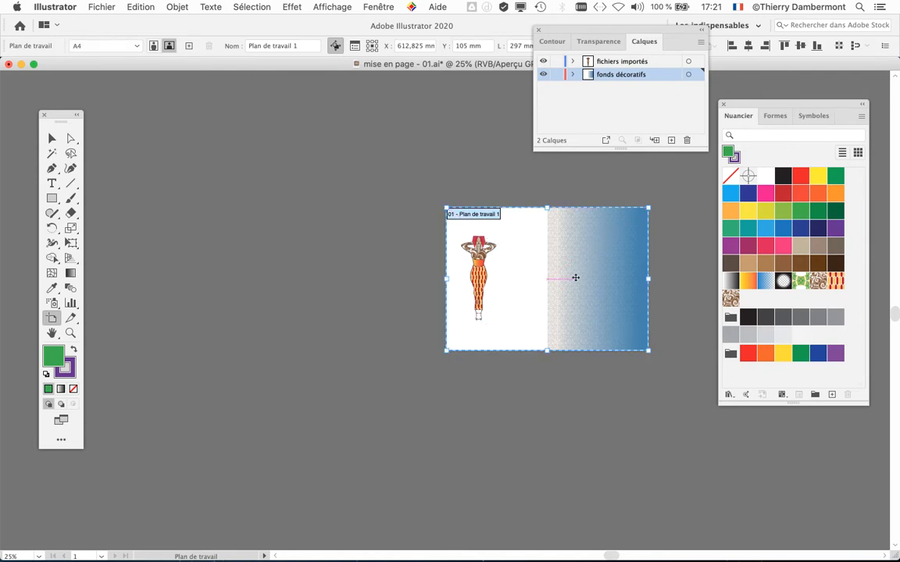
key(super+z)
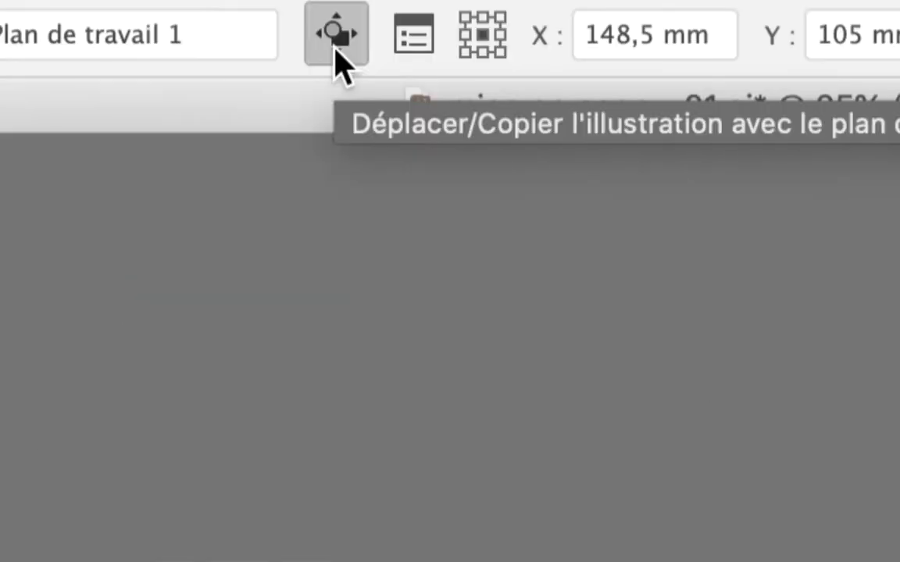
click(335, 47)
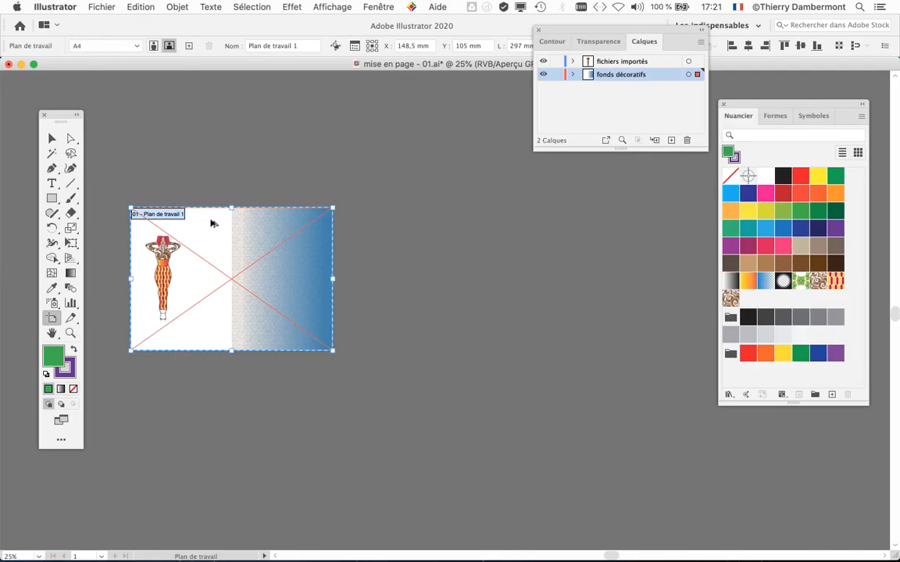
Duplicate Plan de travail 1 without its artwork to the right of the original and copy the linked background image onto the duplicate.
drag(211, 224, 475, 222)
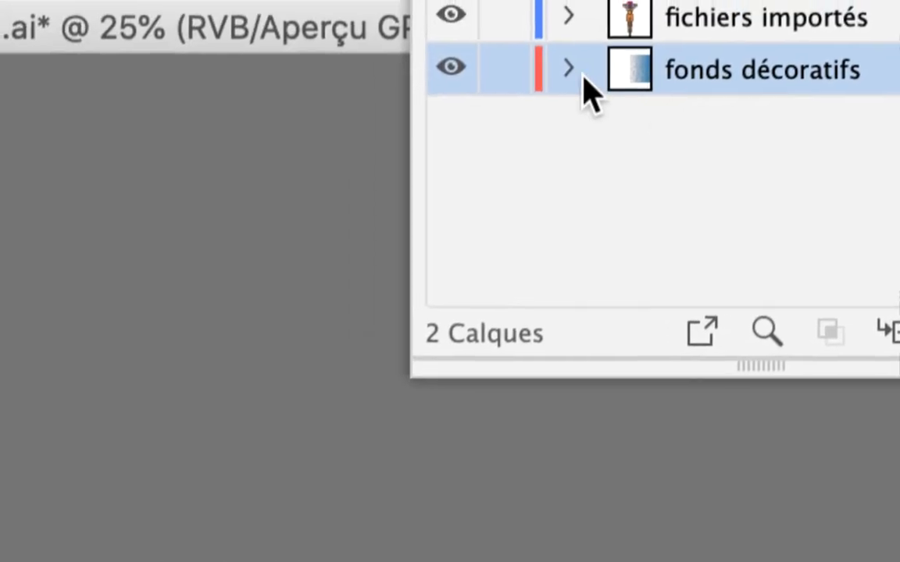
click(573, 74)
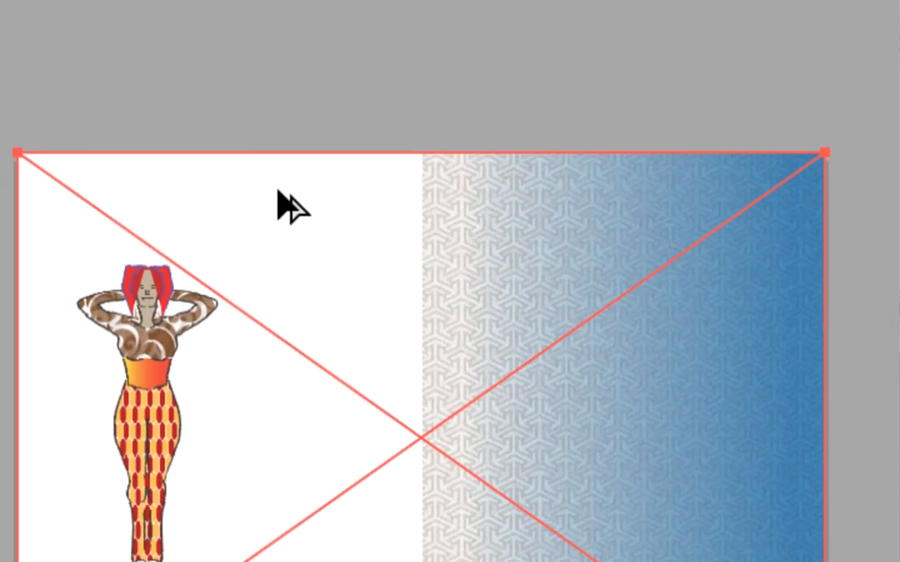
drag(293, 207, 501, 206)
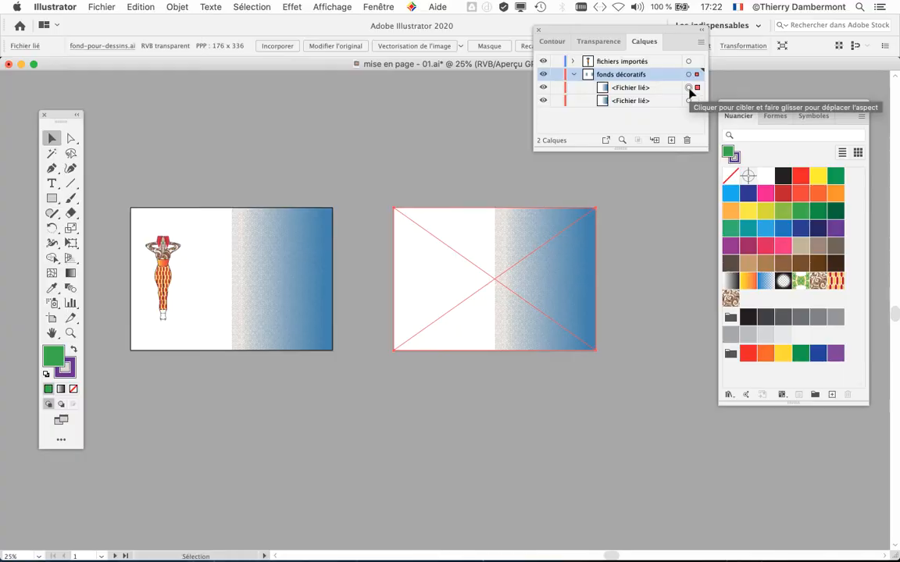
Target the copied linked file in the fonds décoratifs layer, move the Nuancier panel aside and deselect everything.
click(688, 88)
drag(742, 106, 848, 109)
click(408, 381)
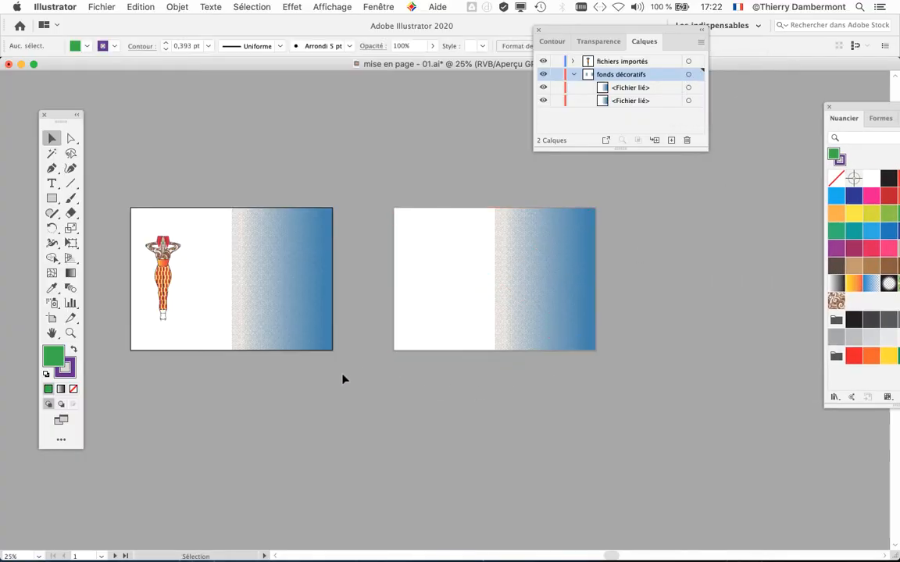
Save the document as "mise en page - 02.ai" in the pour moodboard folder with the default Illustrator 2020 options.
click(101, 7)
click(129, 112)
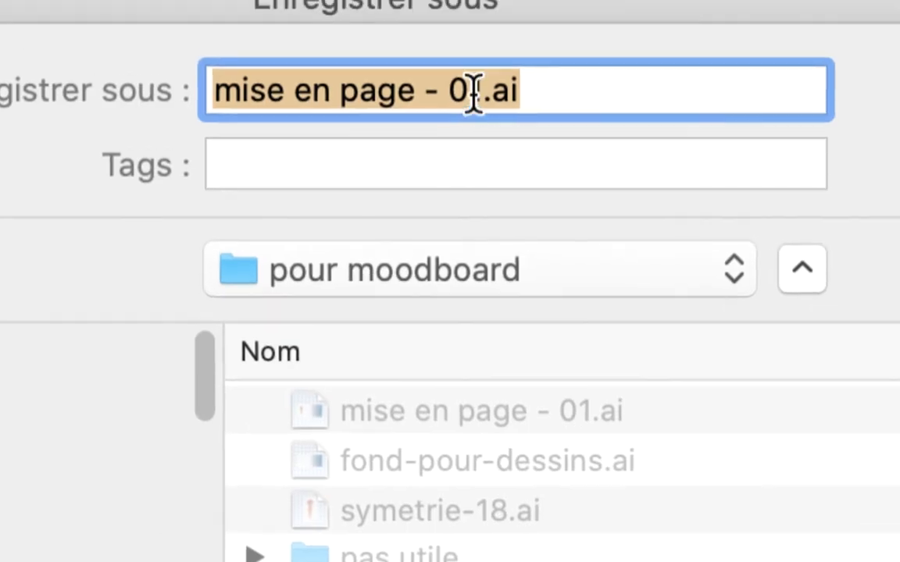
click(480, 59)
drag(478, 60, 490, 59)
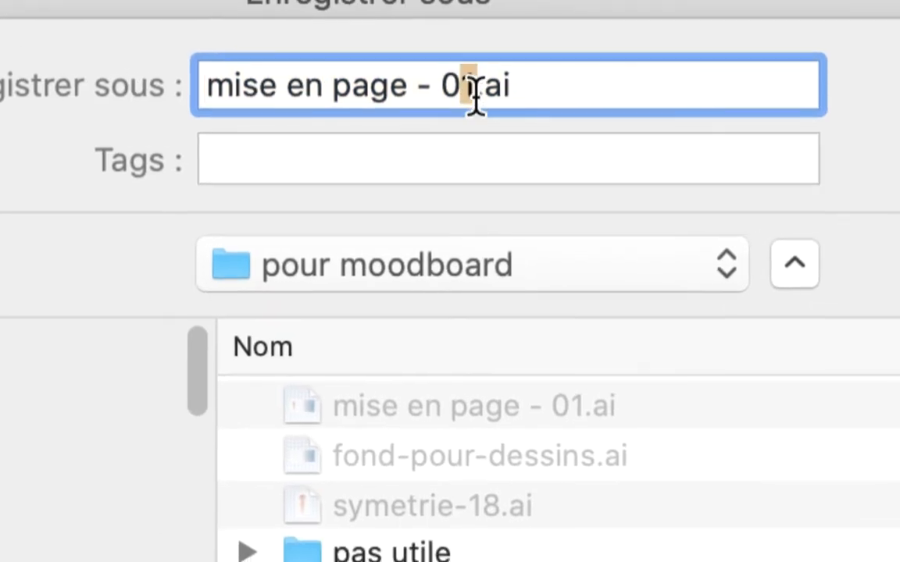
text(2)
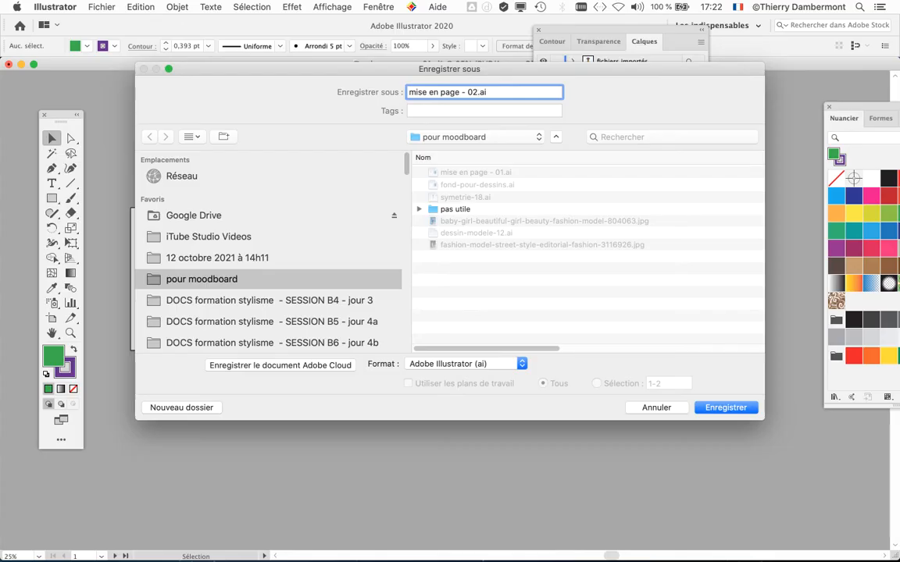
key(Return)
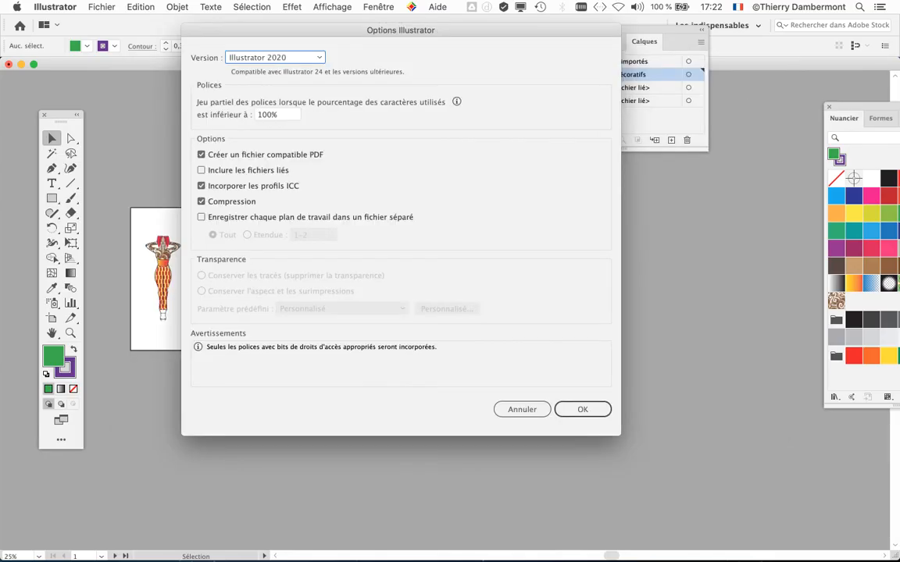
key(Return)
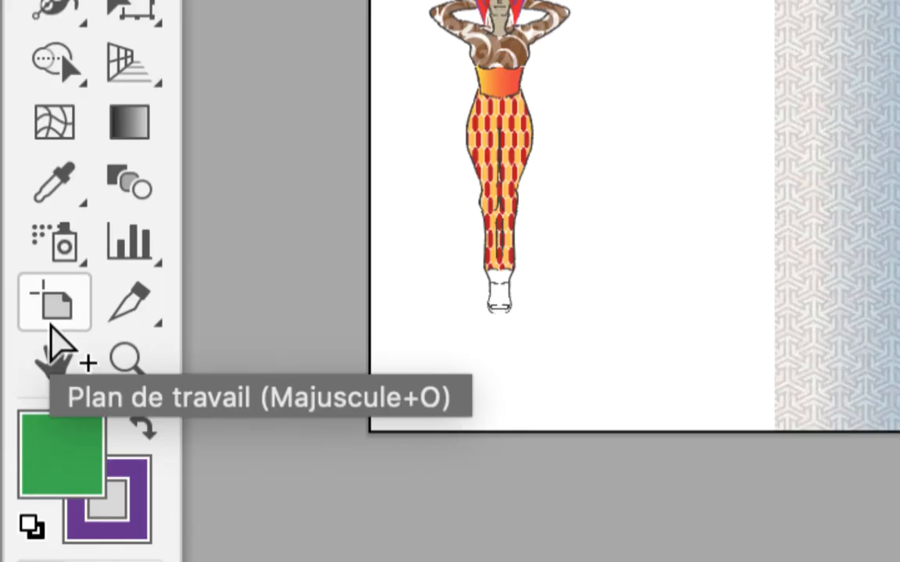
Duplicate the second artboard twice to the right together with its background to make four artboards, and turn off moving artwork with artboards.
click(53, 317)
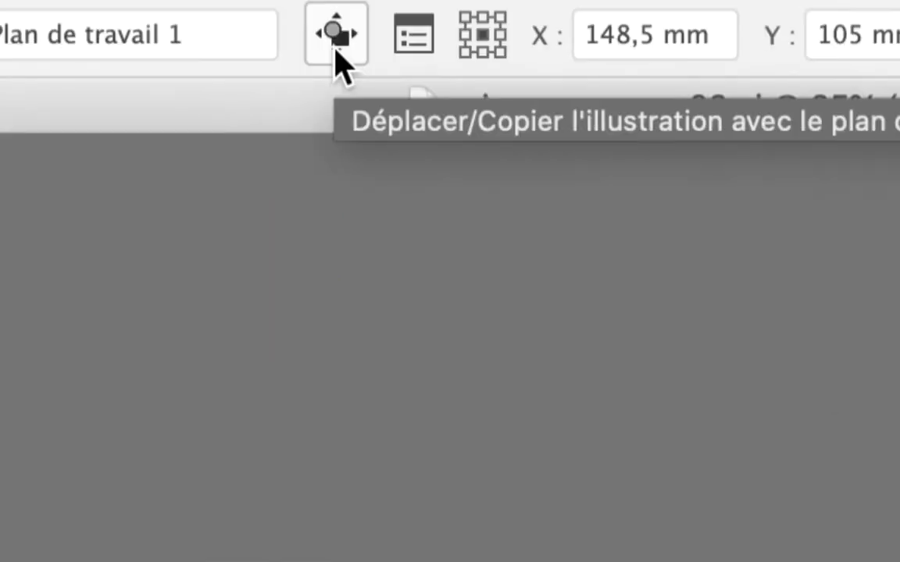
click(335, 49)
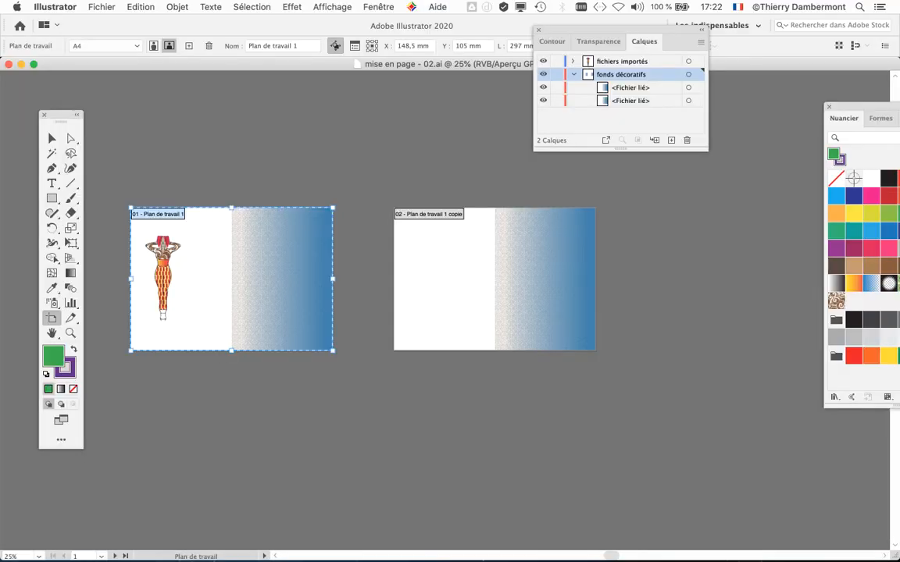
key(space)
drag(477, 281, 289, 265)
click(289, 265)
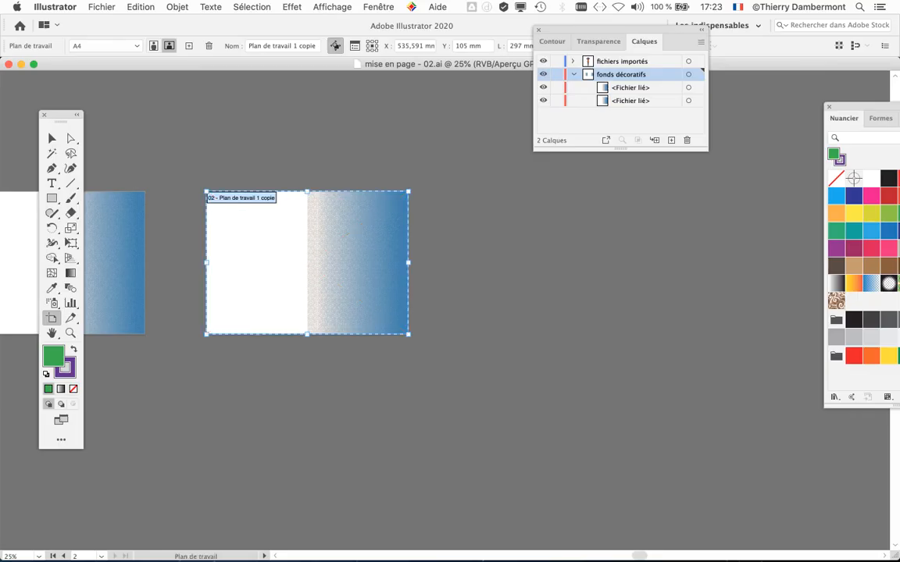
drag(263, 223, 534, 222)
scroll(506, 255, down, 1)
drag(505, 256, 524, 244)
scroll(439, 305, left, 5)
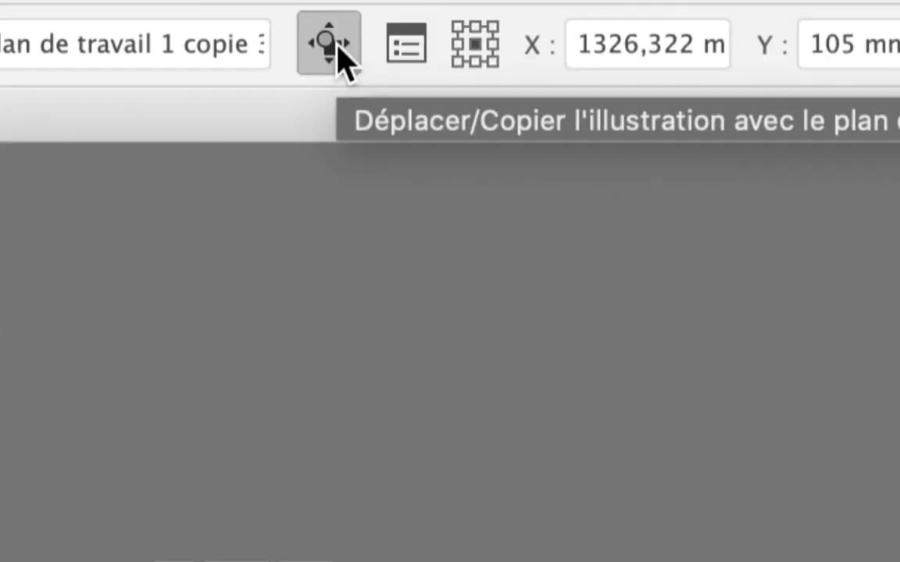
click(340, 56)
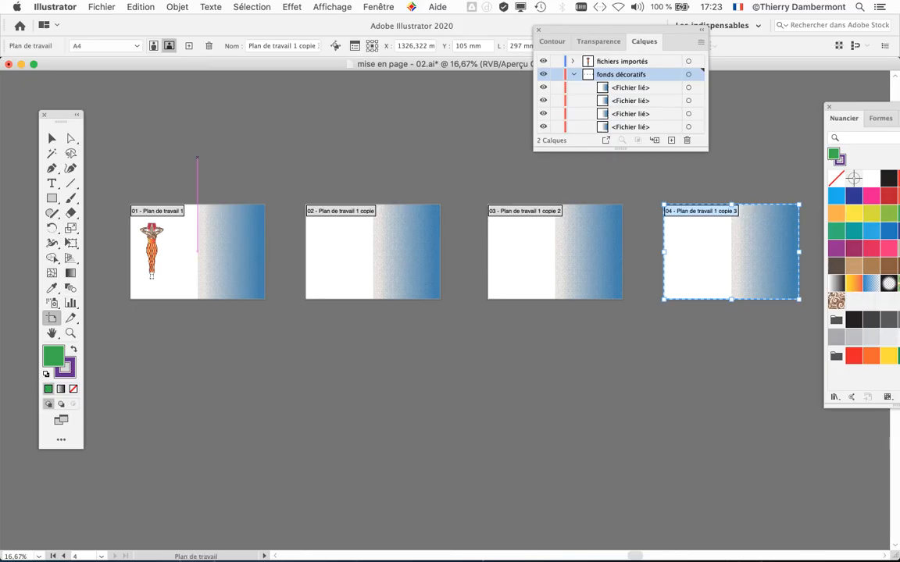
Save the four-artboard document as "mise en page - 03.ai" in the pour moodboard folder.
key(space)
drag(197, 157, 176, 130)
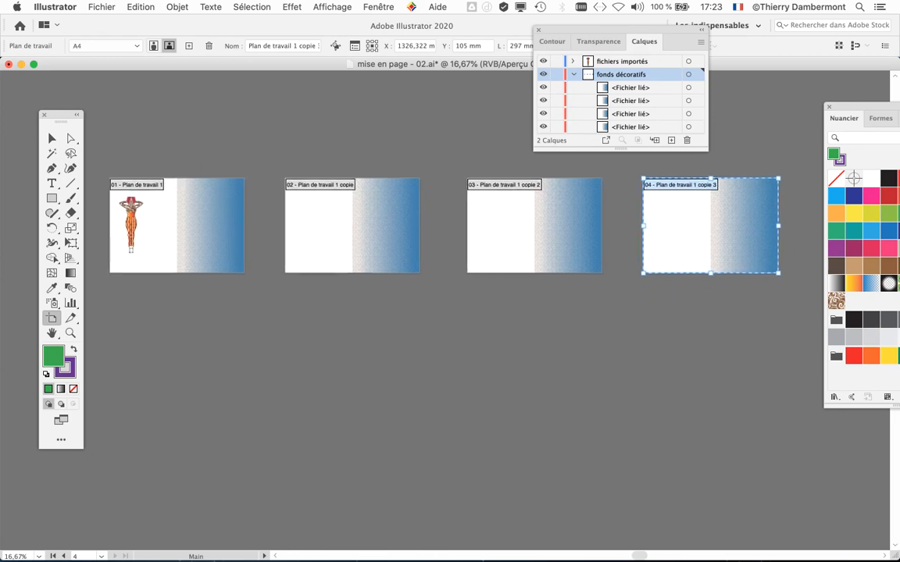
click(113, 10)
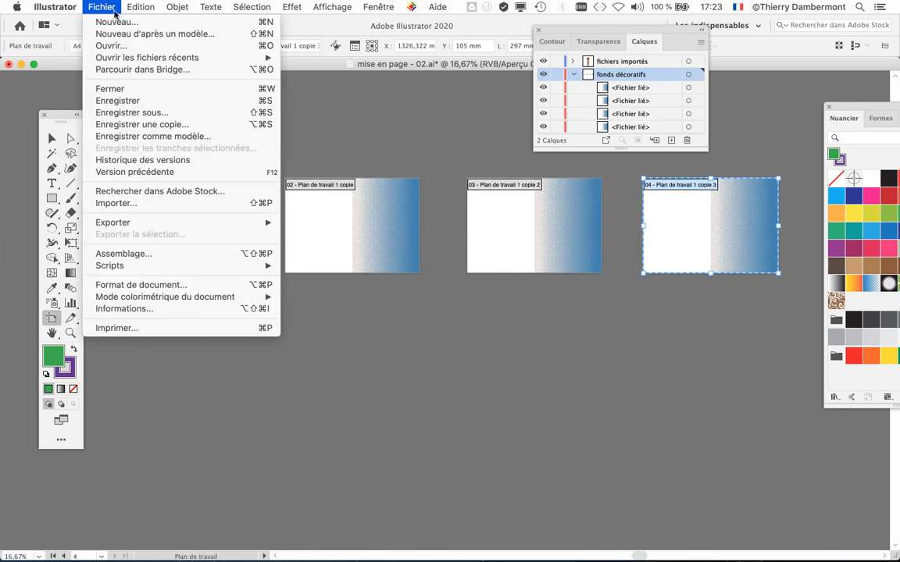
click(178, 112)
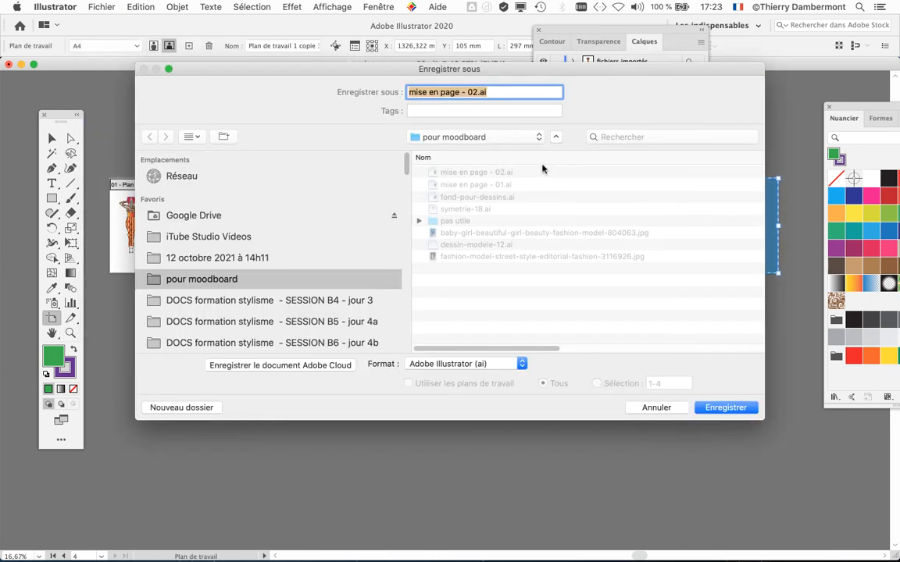
click(475, 93)
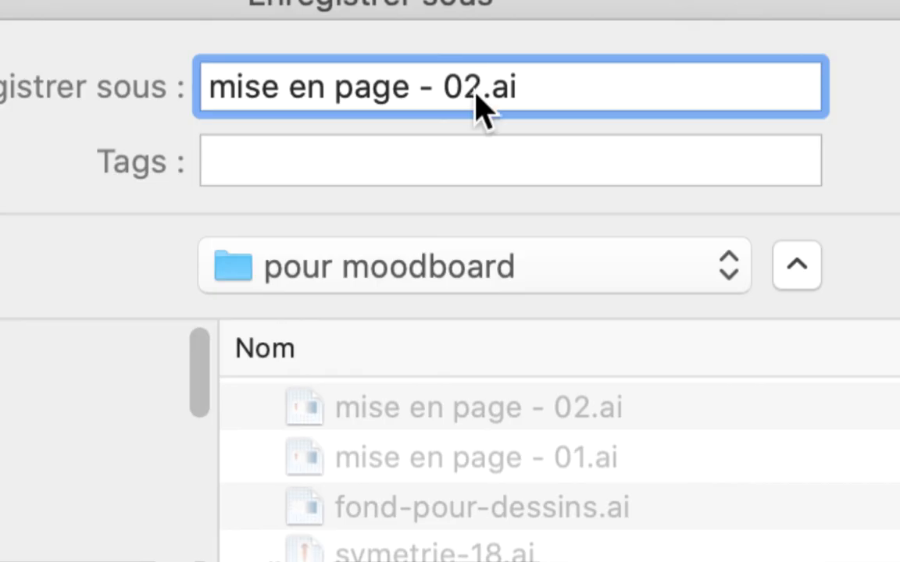
drag(476, 92, 470, 92)
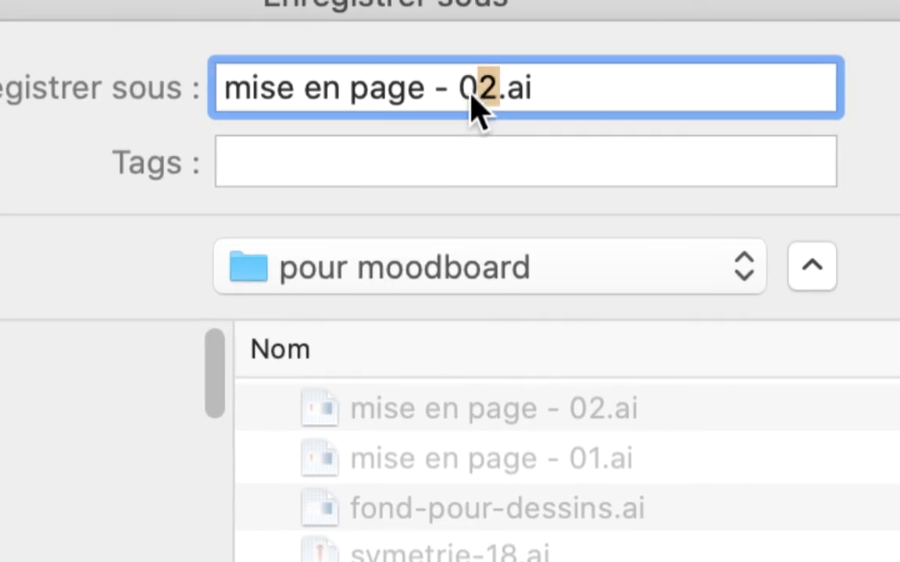
text(3)
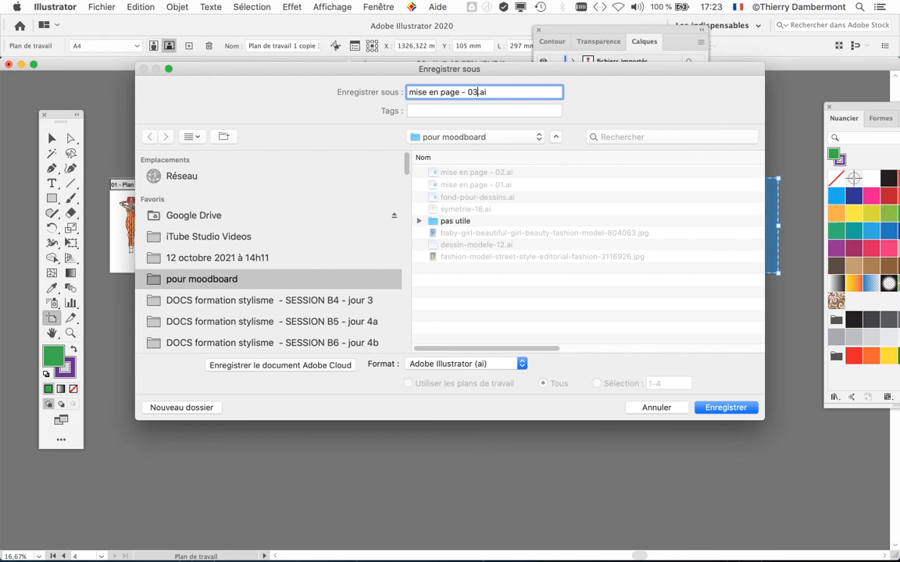
key(Return)
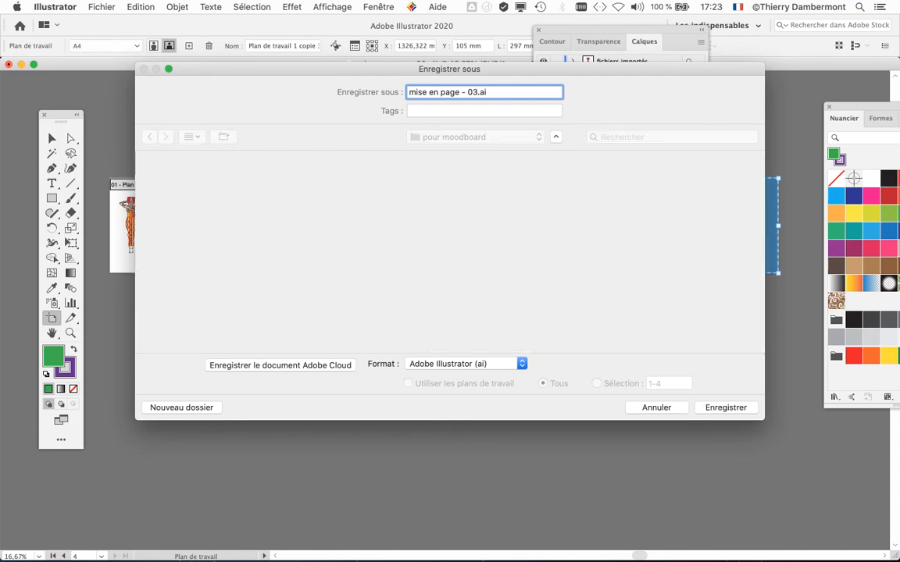